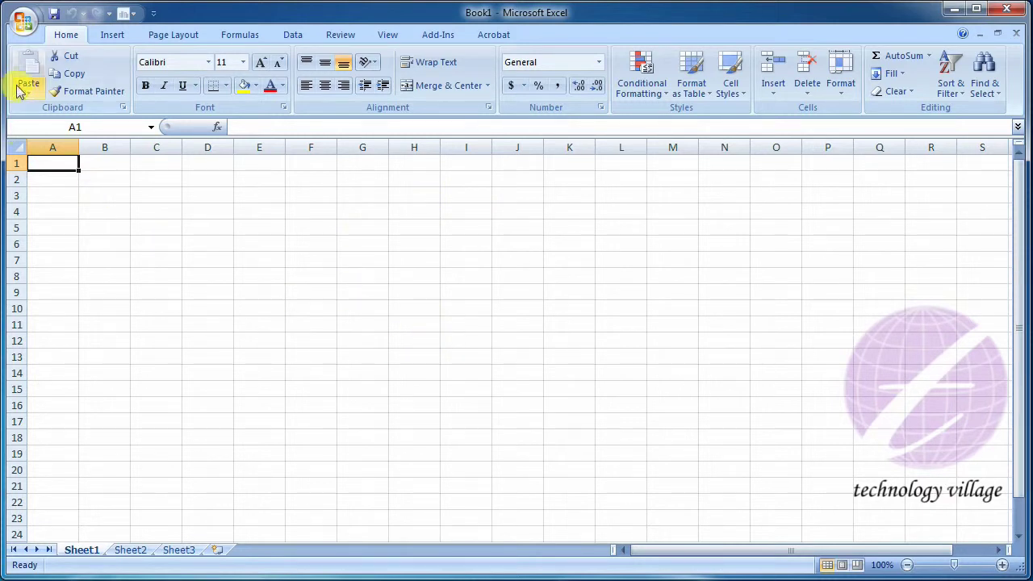
# - Create a new blank workbook, then close the Book2 workbook
pyautogui.click(22, 20)
pyautogui.click(50, 58)
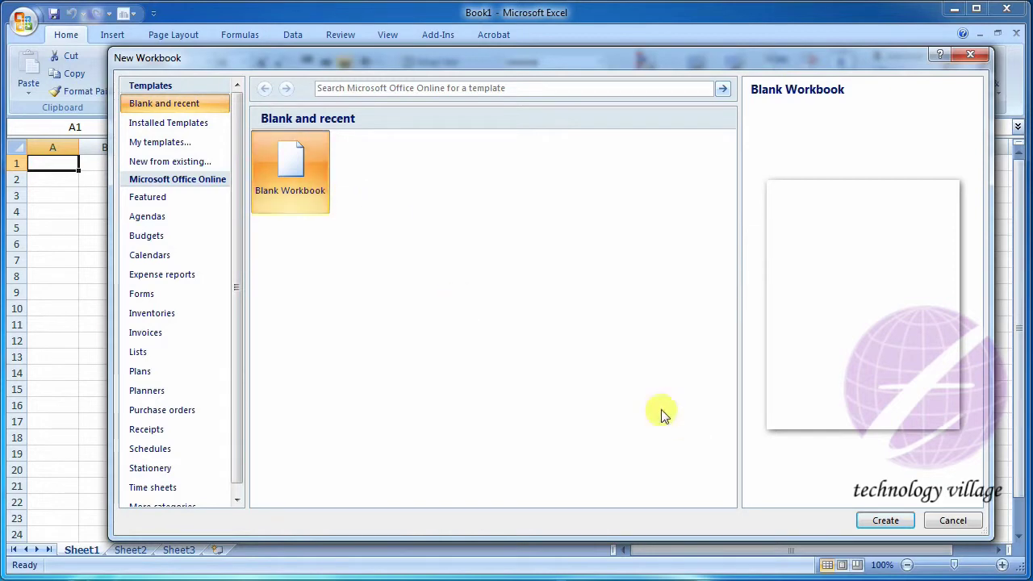
pyautogui.click(885, 521)
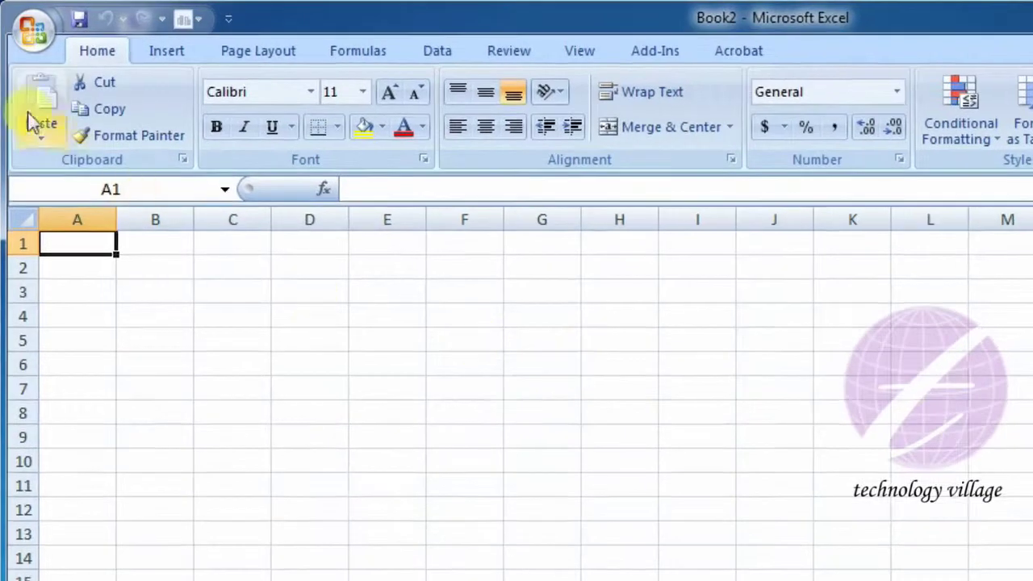
pyautogui.click(33, 33)
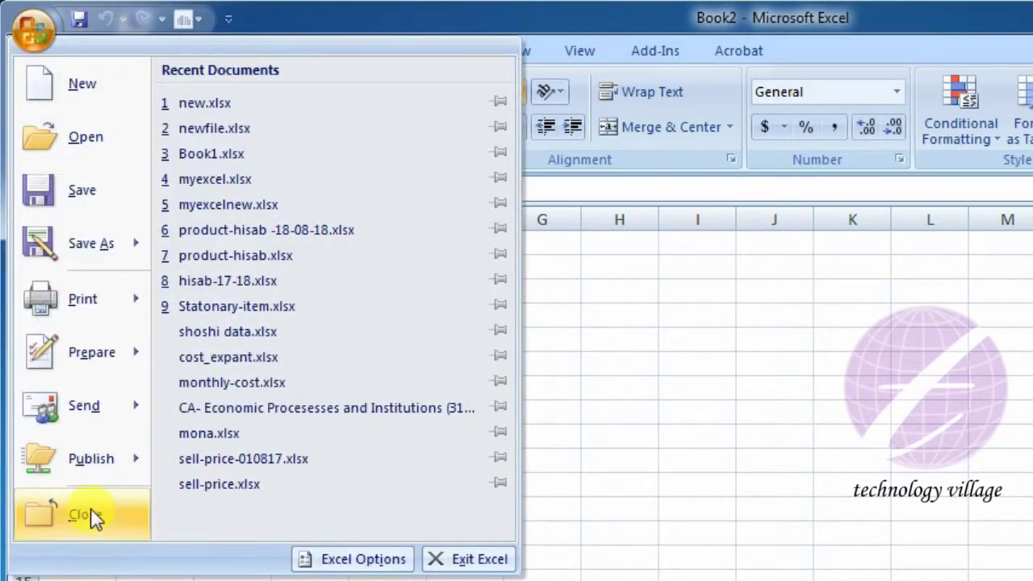
pyautogui.click(93, 517)
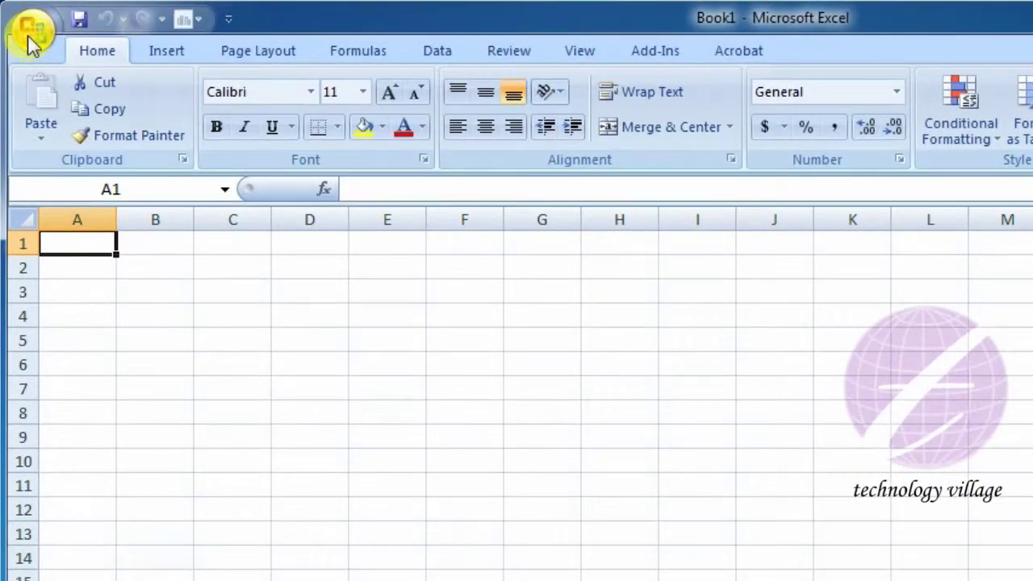
# - Save the blank workbook as name.xlsx in Documents, then close it
pyautogui.click(22, 24)
pyautogui.click(44, 192)
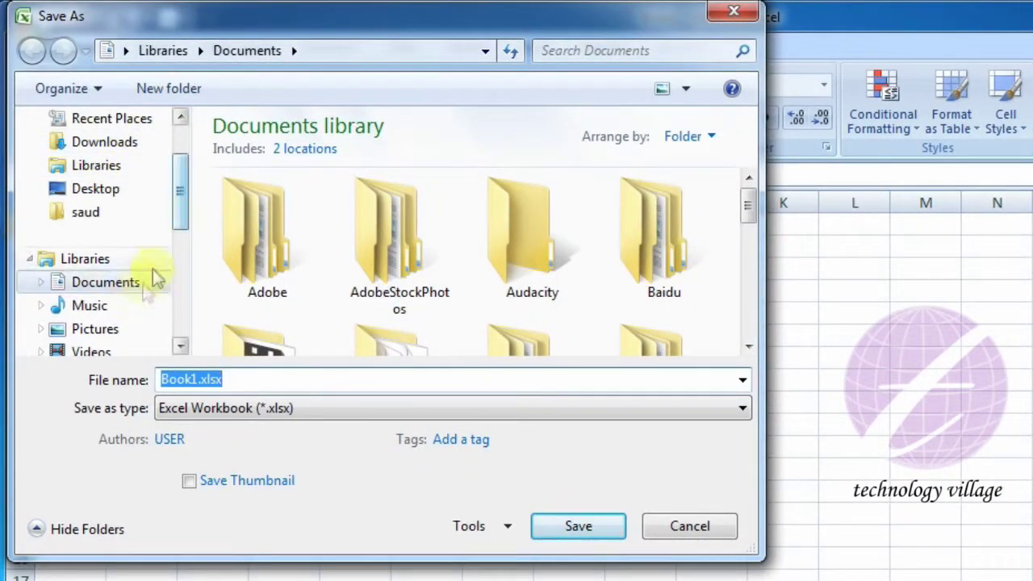
pyautogui.click(118, 288)
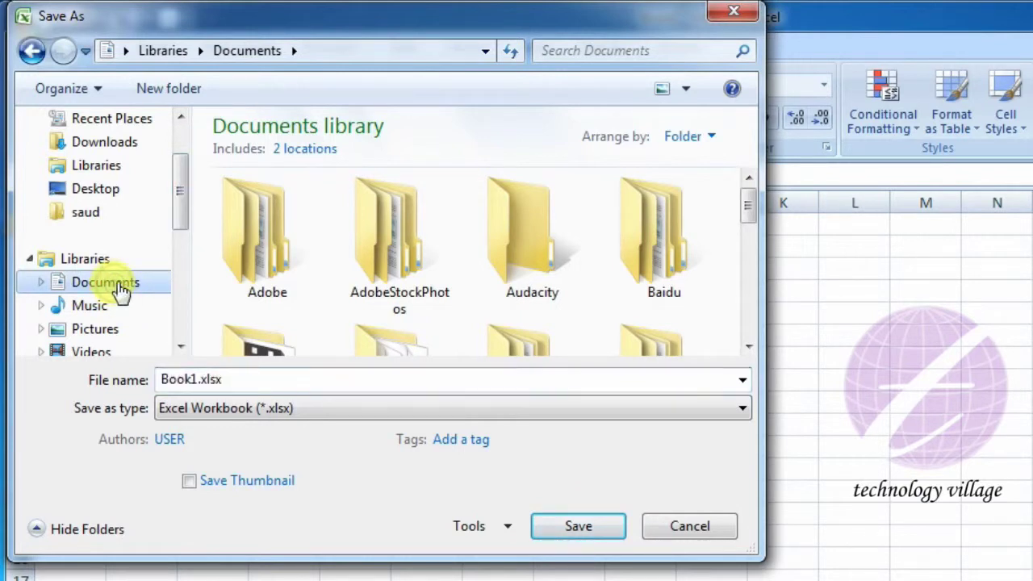
pyautogui.click(245, 381)
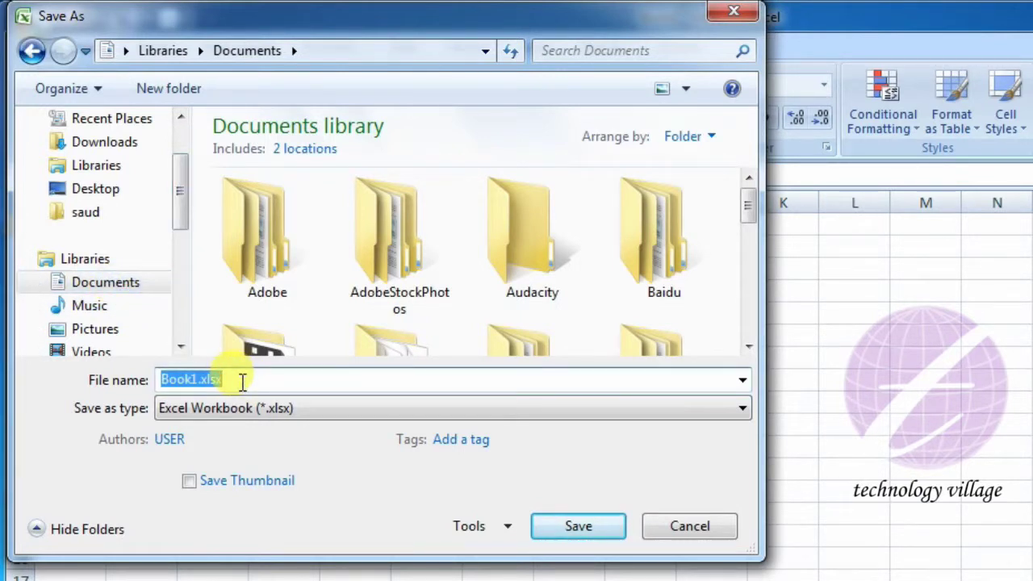
pyautogui.write('name')
pyautogui.click(579, 524)
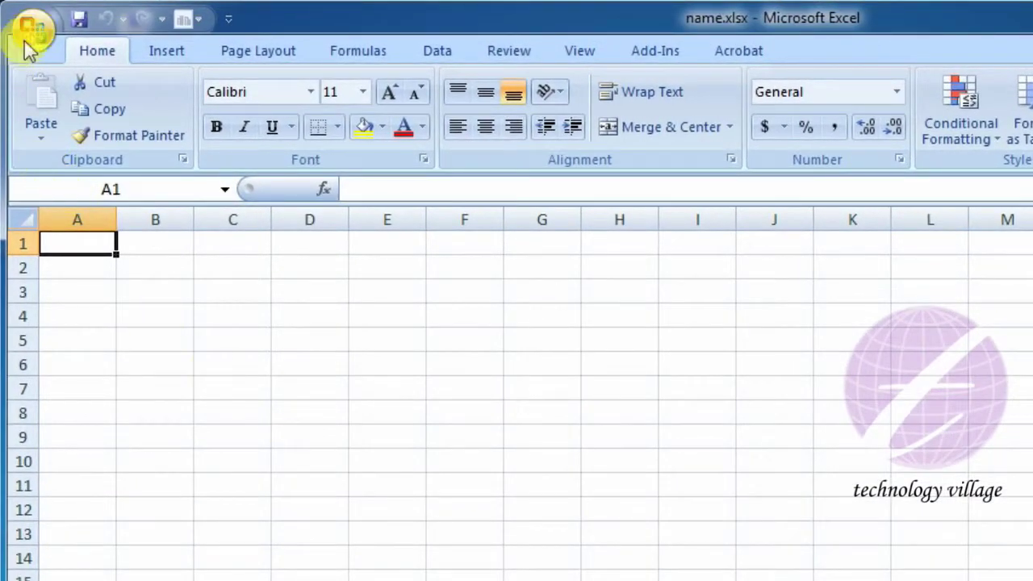
pyautogui.click(31, 34)
pyautogui.click(97, 521)
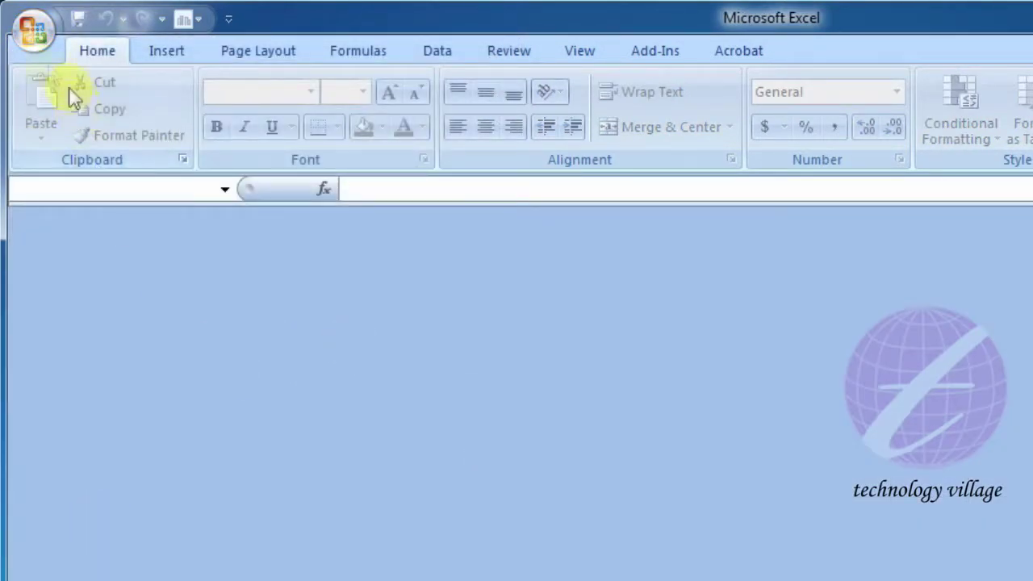
# - Open name.xlsx from the Documents library
pyautogui.click(23, 38)
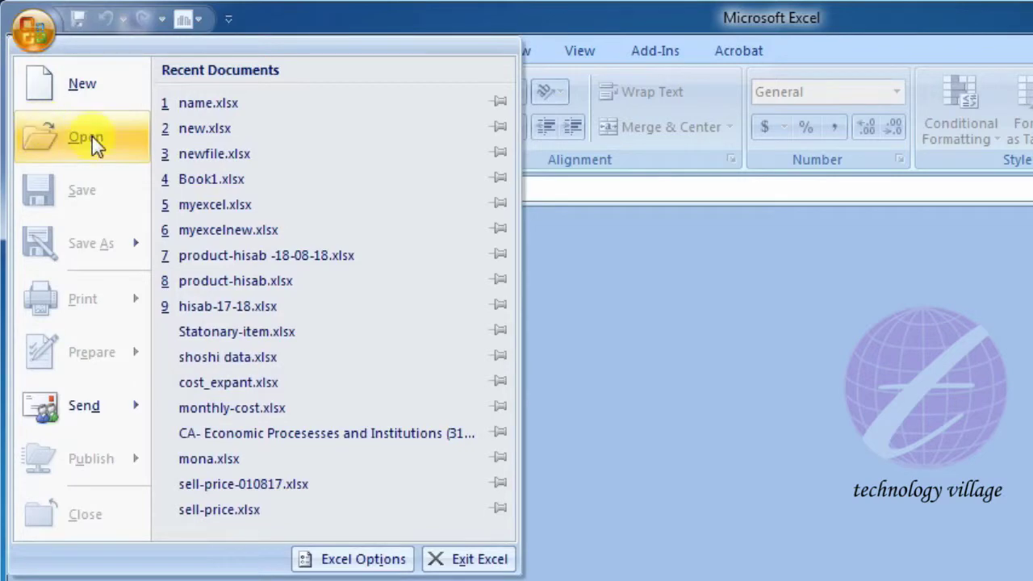
pyautogui.click(90, 138)
pyautogui.click(99, 395)
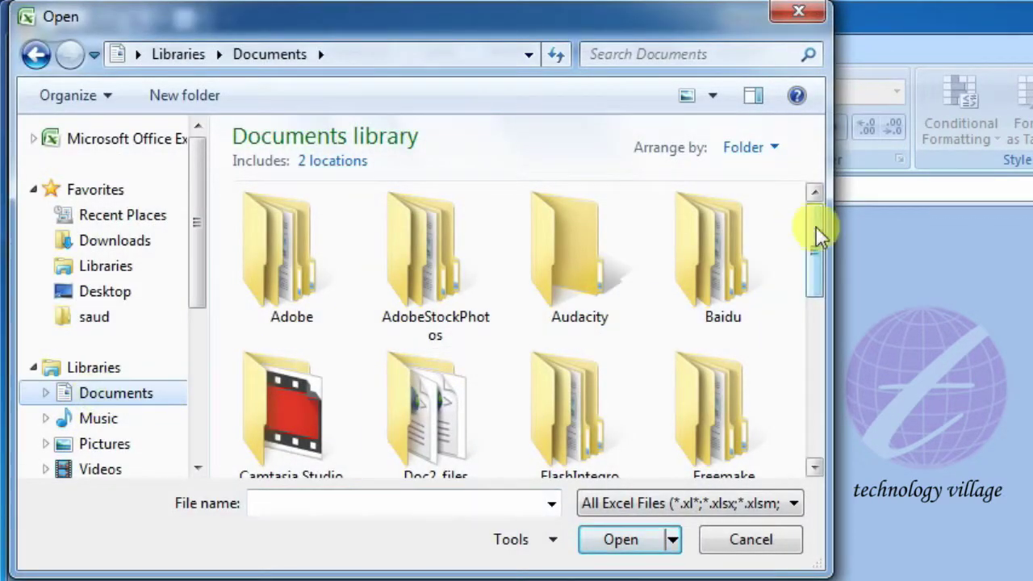
pyautogui.moveTo(816, 229); pyautogui.dragTo(761, 461)
pyautogui.click(586, 410)
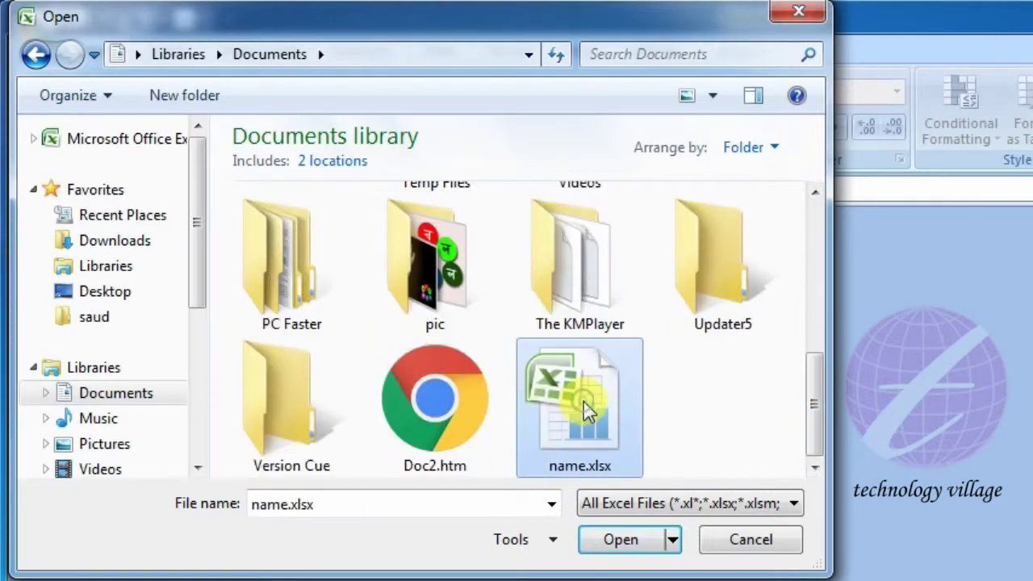
pyautogui.click(636, 542)
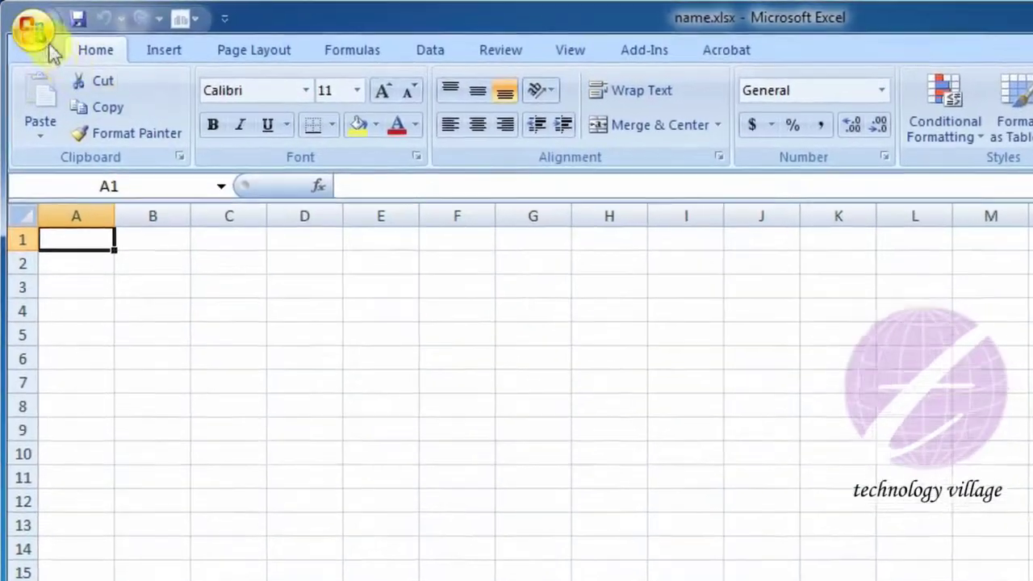
# - Save the workbook as newname.xlsx in Documents by inserting 'ew' into the name
pyautogui.click(46, 42)
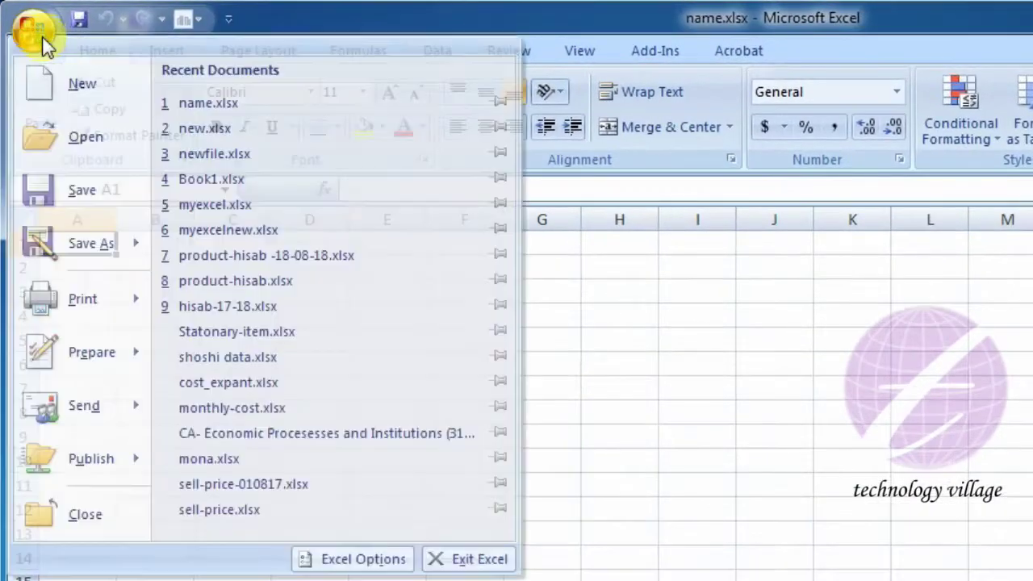
pyautogui.click(93, 241)
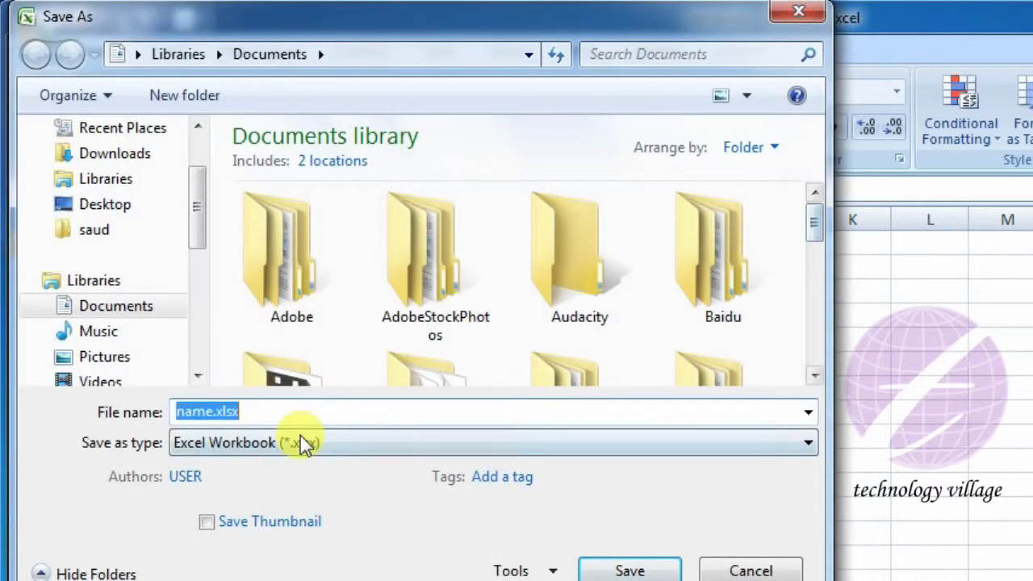
pyautogui.click(263, 411)
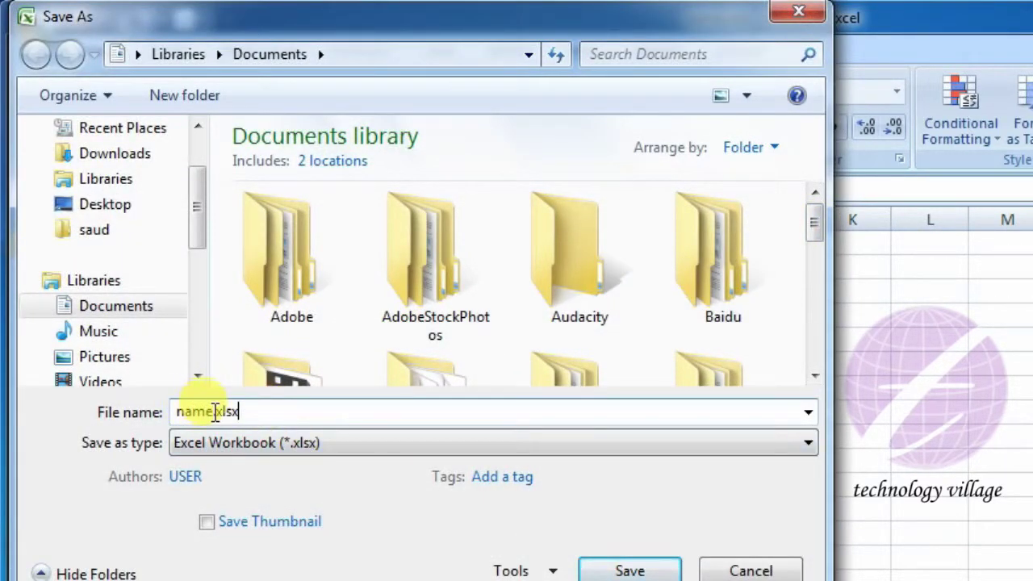
pyautogui.click(176, 412)
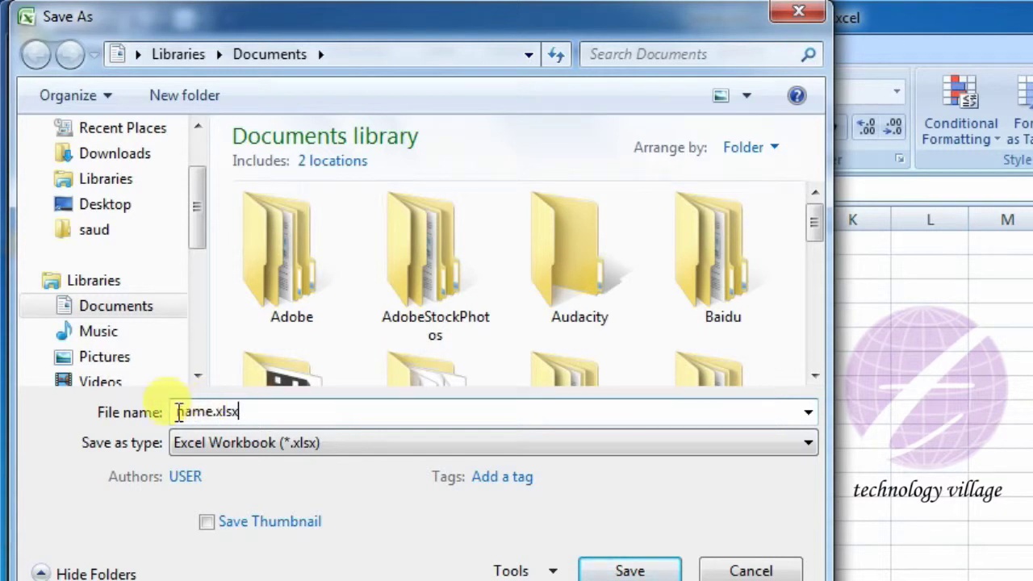
pyautogui.write('new')
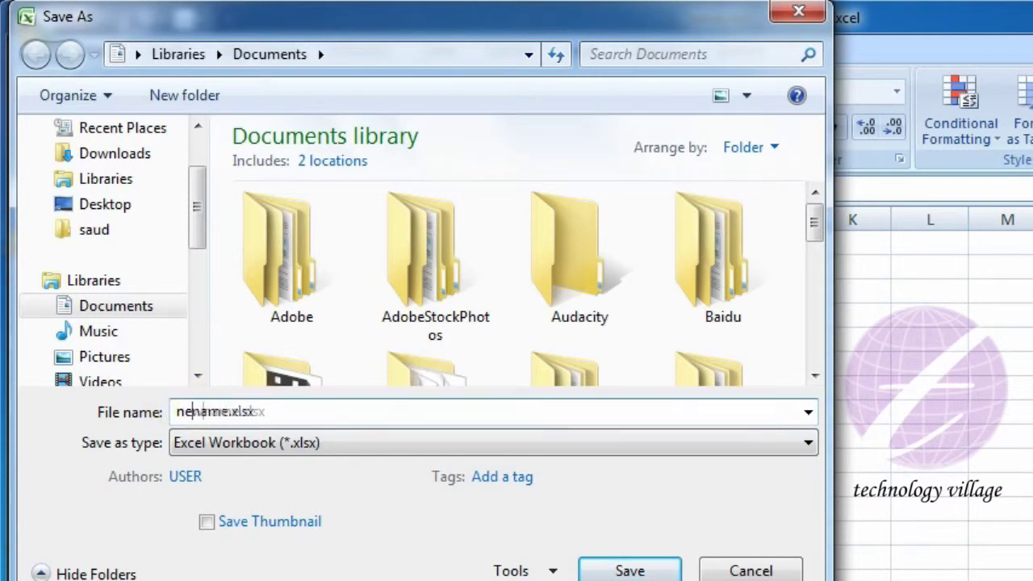
pyautogui.click(663, 569)
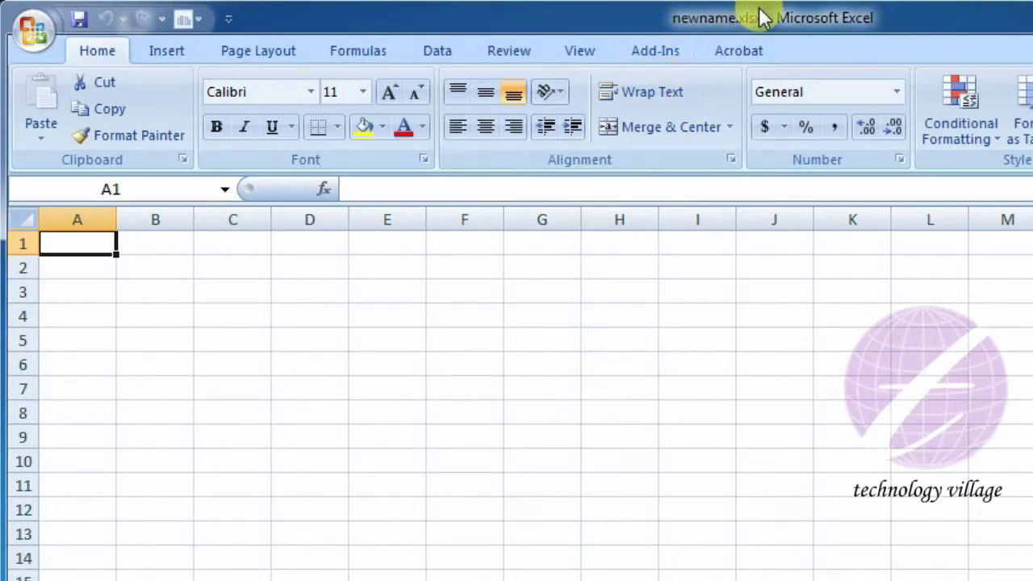
# - Close newname.xlsx and reopen it from the Documents library
pyautogui.click(34, 32)
pyautogui.click(72, 524)
pyautogui.click(41, 33)
pyautogui.click(51, 162)
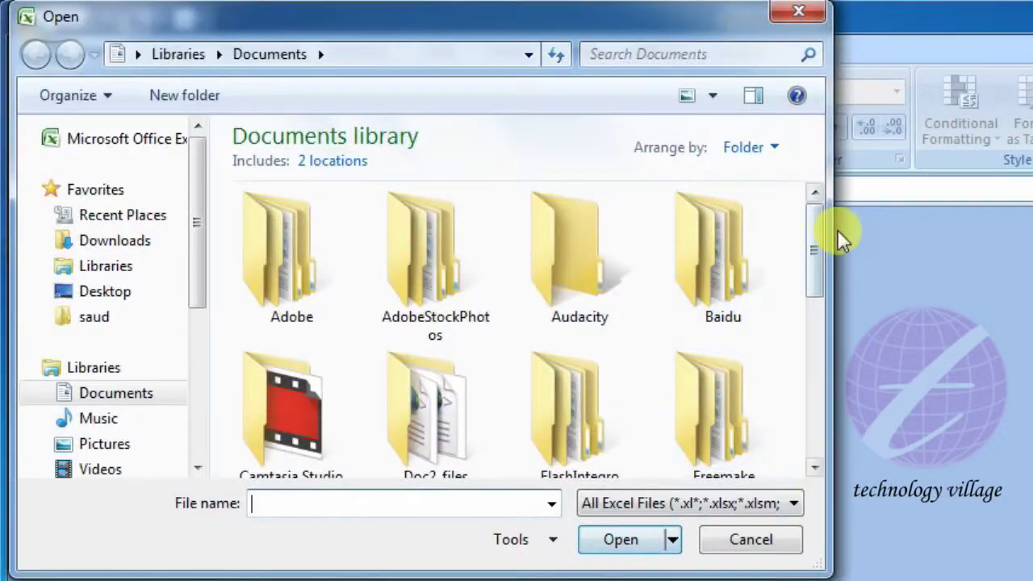
pyautogui.moveTo(810, 226); pyautogui.dragTo(818, 476)
pyautogui.click(594, 422)
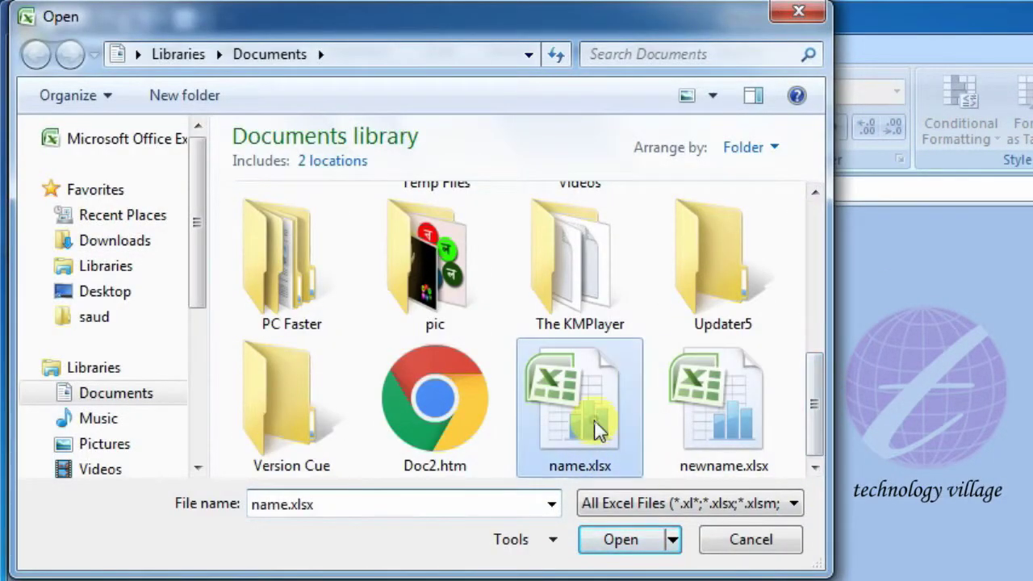
pyautogui.click(726, 436)
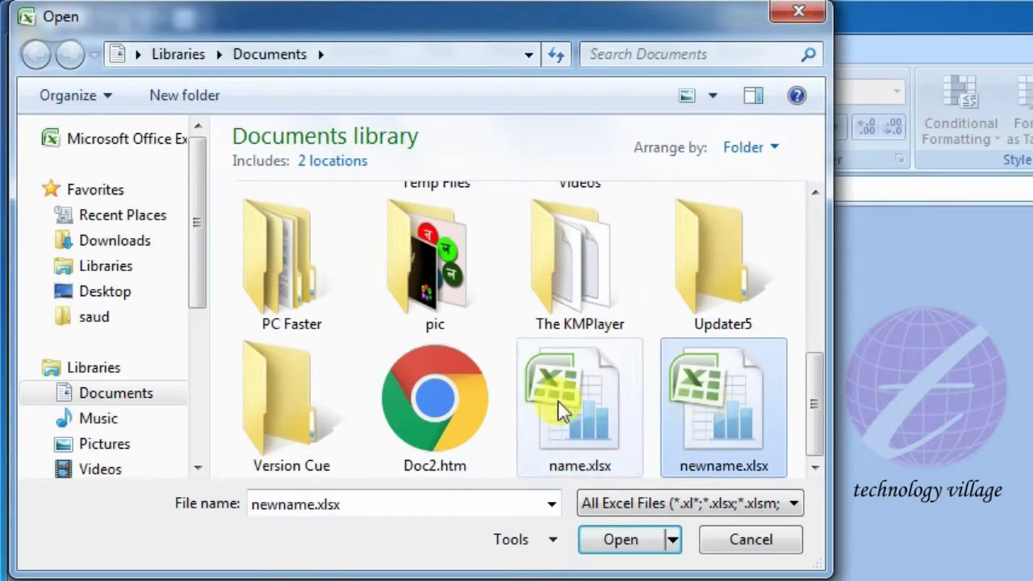
pyautogui.click(618, 539)
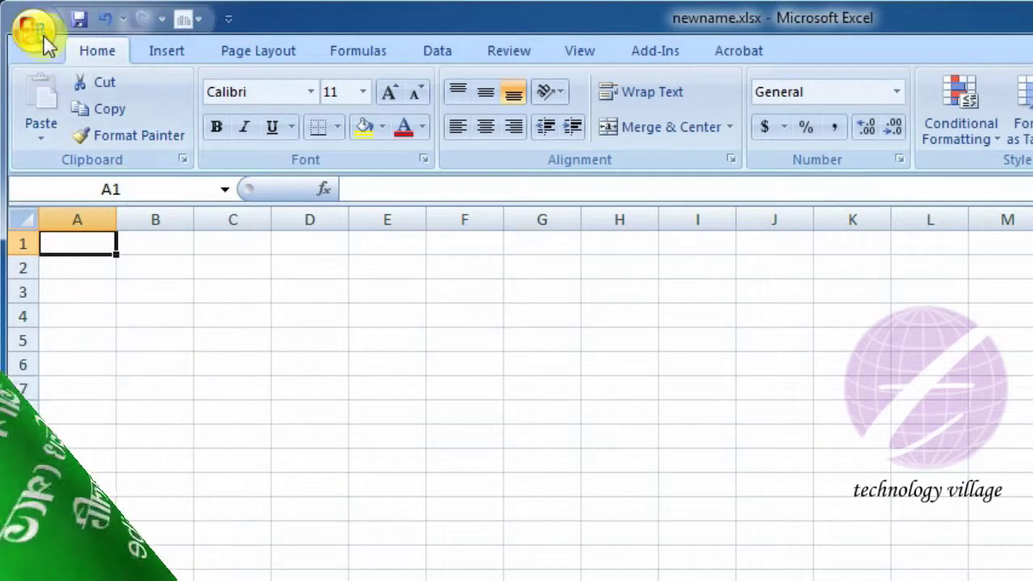
# - In the Print dialog, select the HP LaserJet 2200 Series PS printer
pyautogui.click(42, 34)
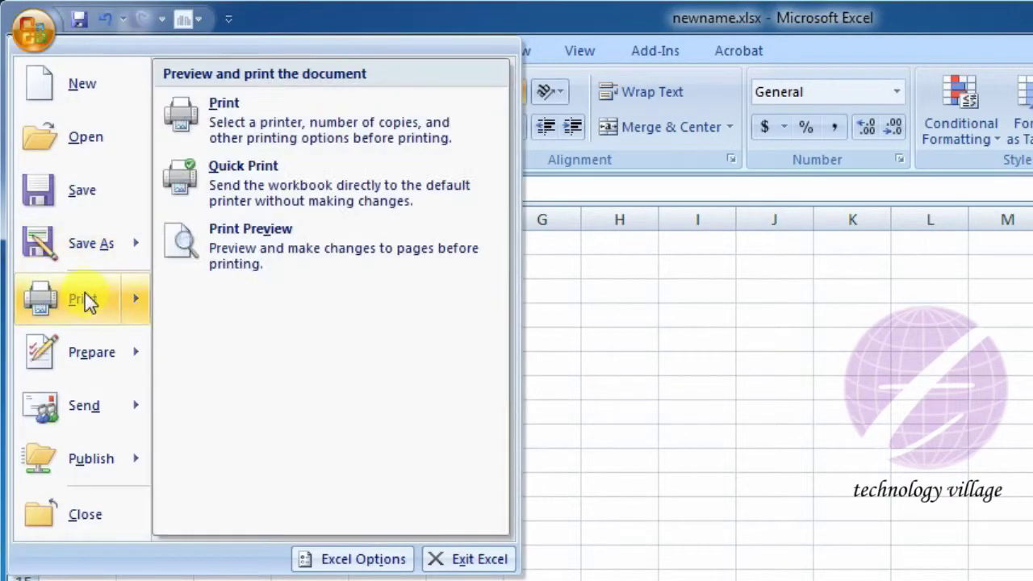
pyautogui.click(80, 300)
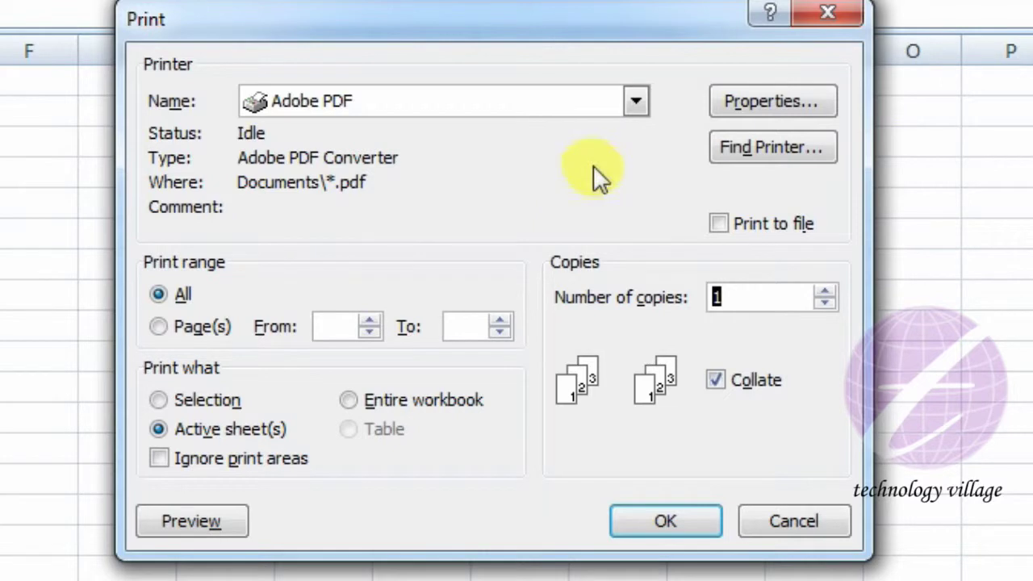
pyautogui.click(593, 98)
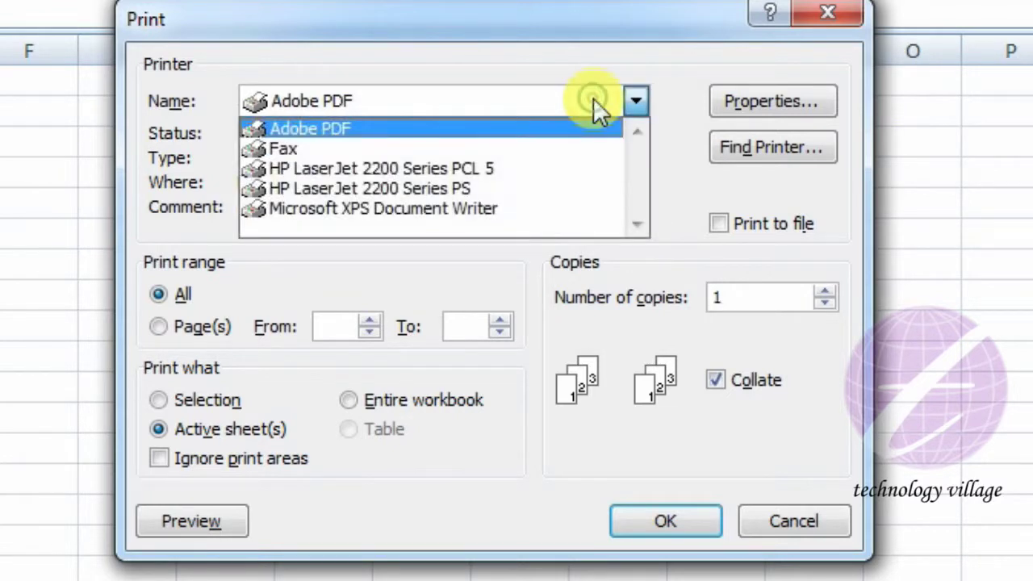
pyautogui.click(458, 186)
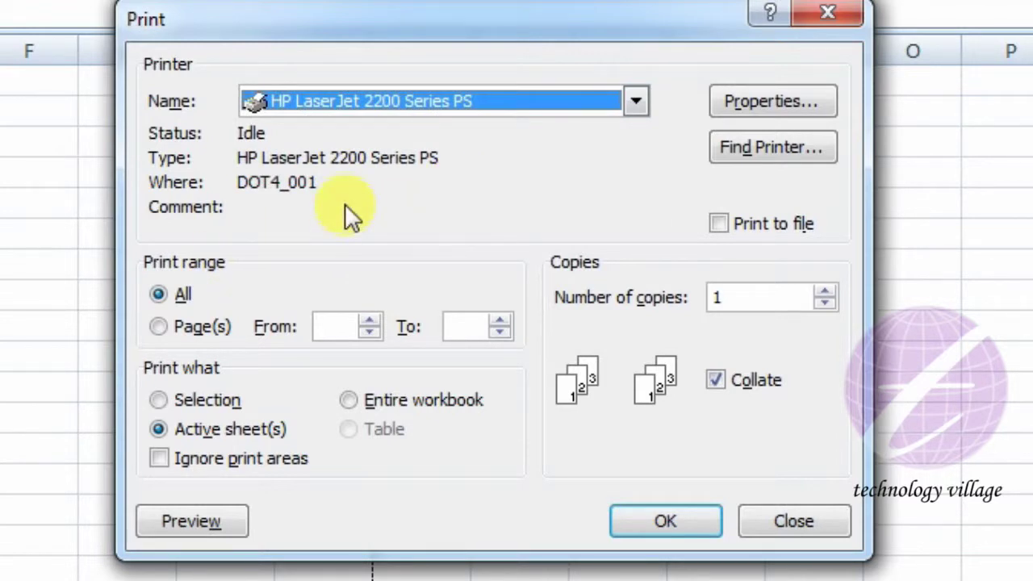
# - Set the print range to page 2 only with 6 copies, then close the dialog
pyautogui.click(157, 300)
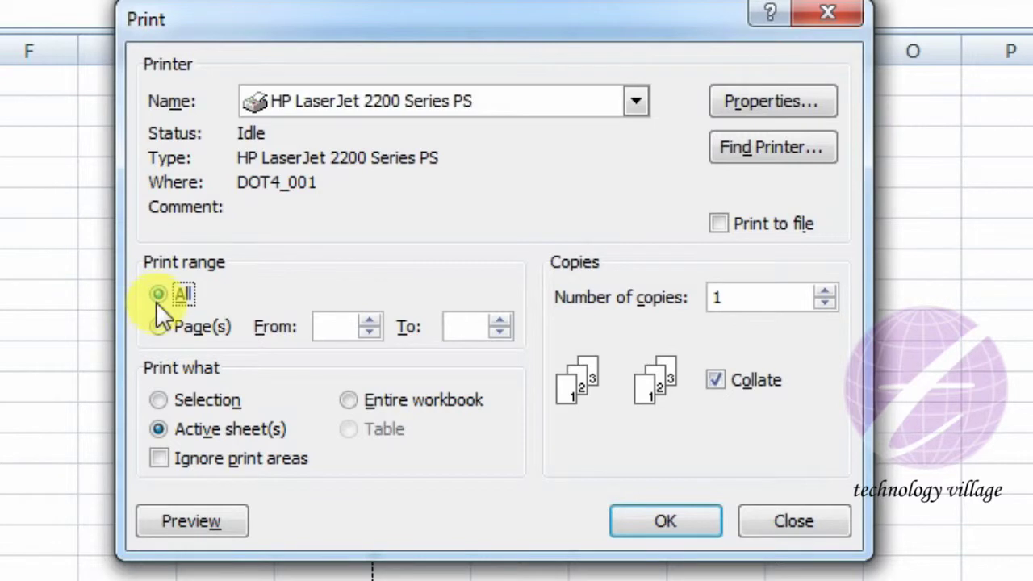
pyautogui.click(190, 332)
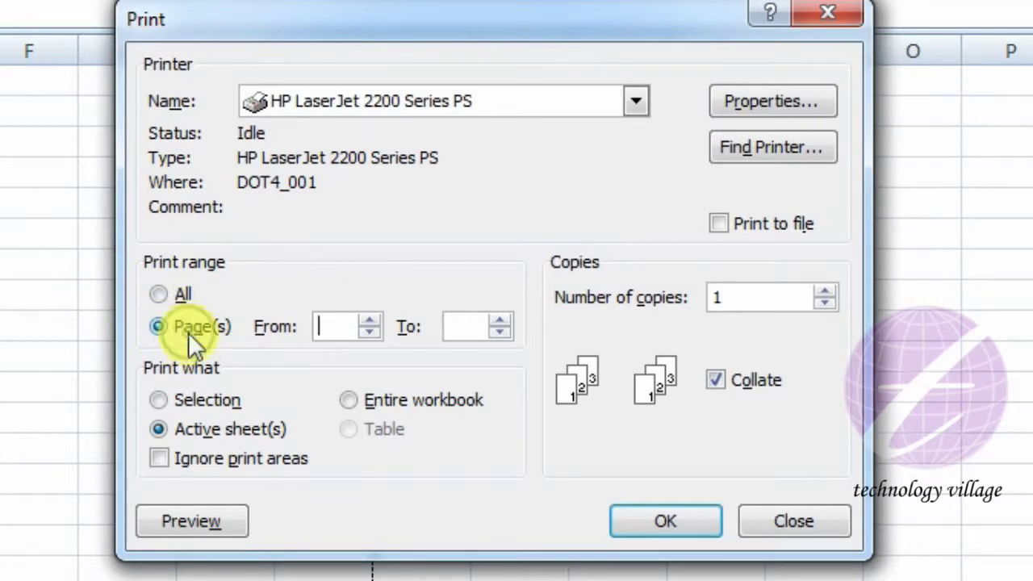
pyautogui.click(368, 320)
pyautogui.click(369, 320)
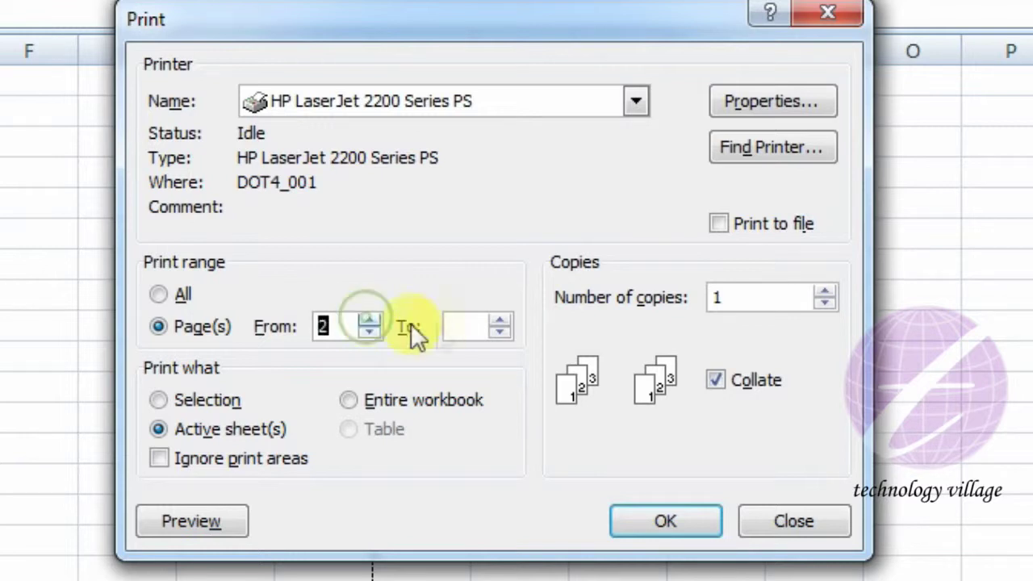
pyautogui.click(508, 319)
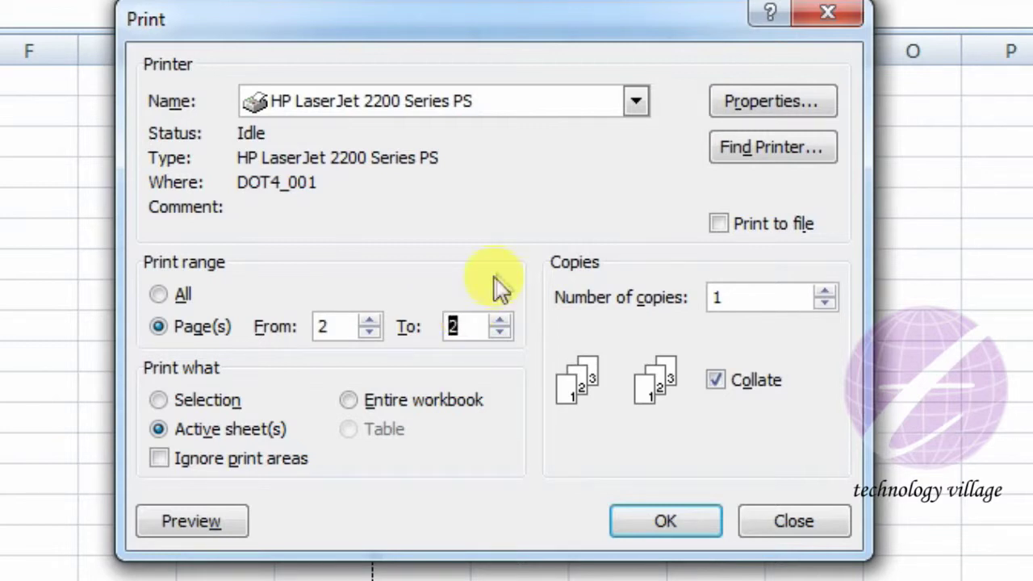
pyautogui.click(833, 290)
pyautogui.click(833, 290)
pyautogui.click(834, 290)
pyautogui.click(833, 291)
pyautogui.write('6')
pyautogui.click(783, 508)
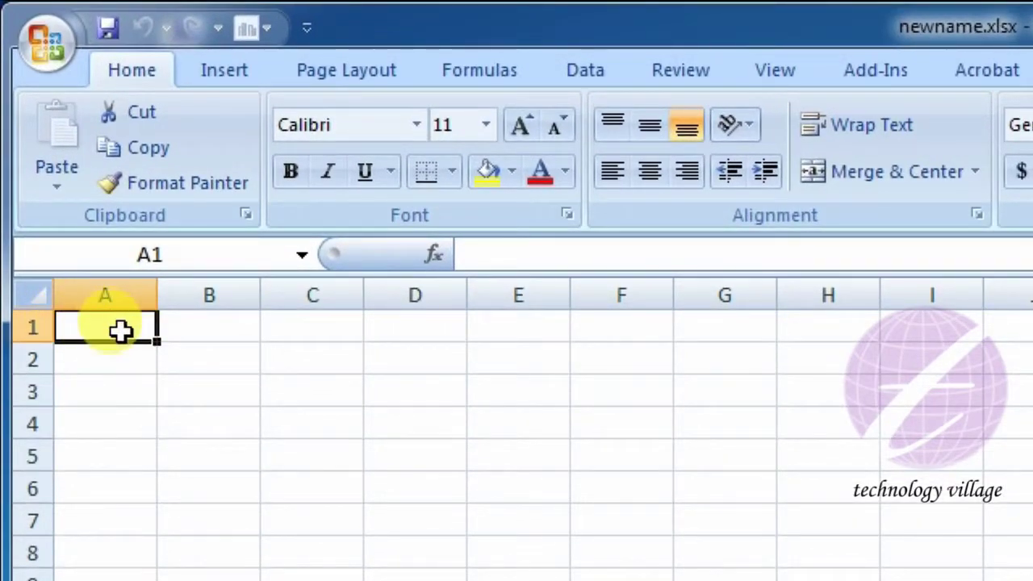
# - Enter 1, 2, 3, 4, 5 into cells B5 through F5
pyautogui.click(197, 449)
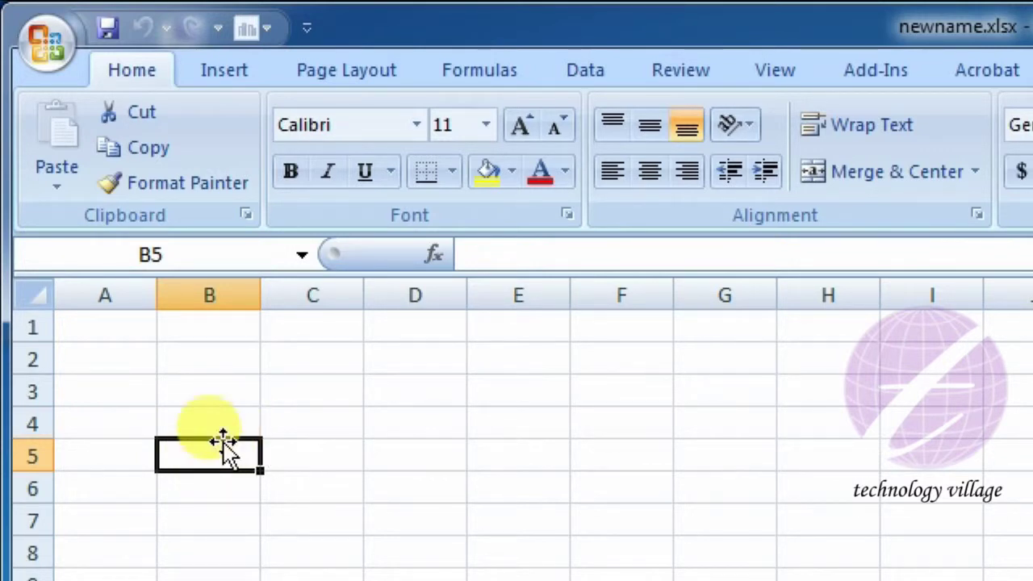
pyautogui.write('1')
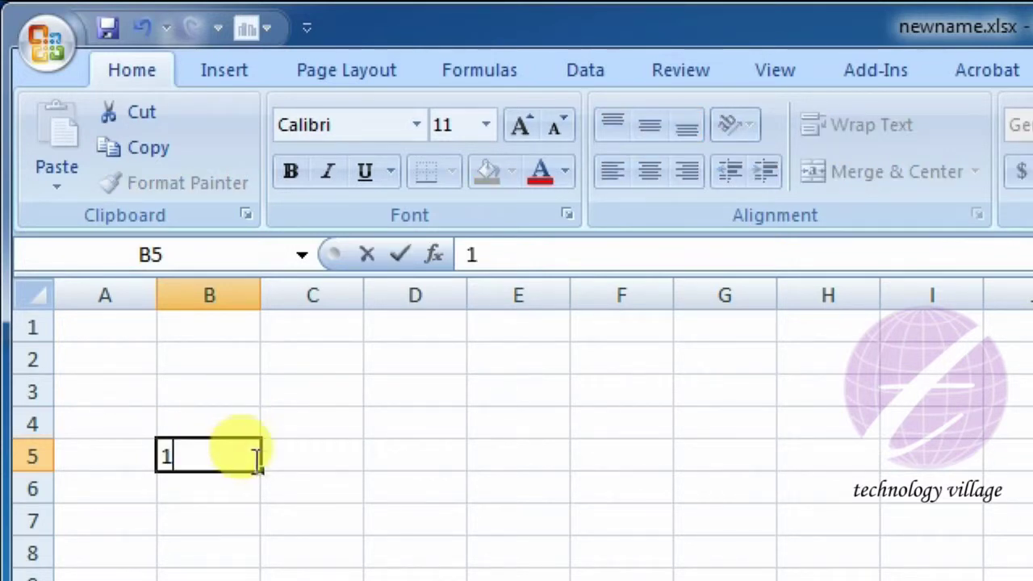
pyautogui.click(332, 455)
pyautogui.write('2')
pyautogui.write('3')
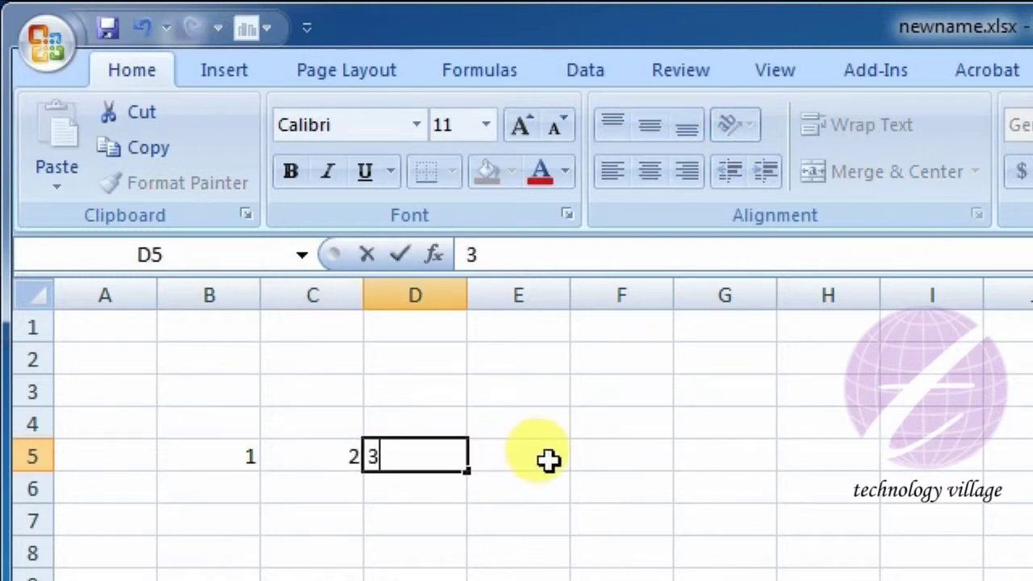
pyautogui.click(548, 460)
pyautogui.write('4')
pyautogui.click(613, 455)
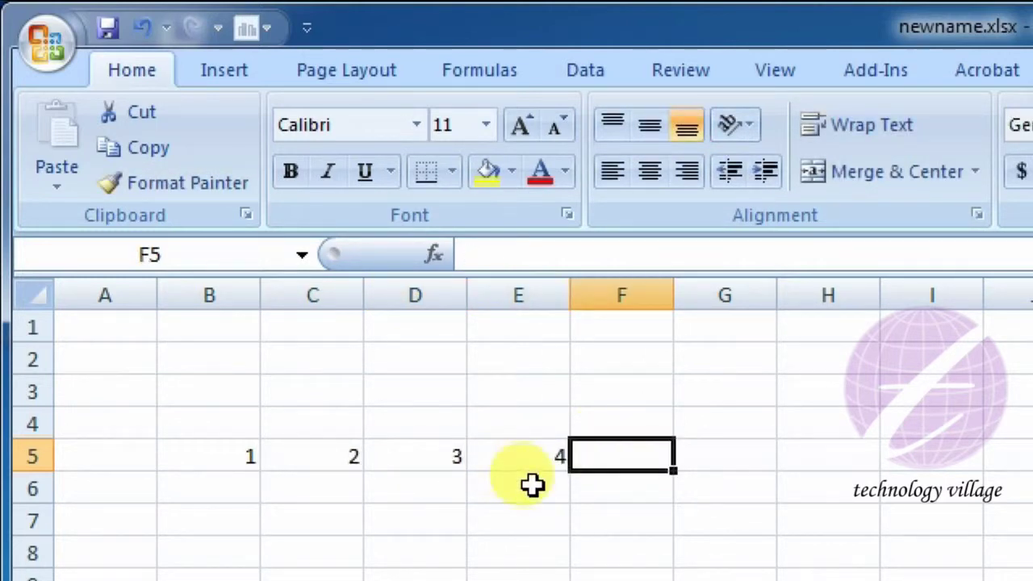
pyautogui.write('5')
pyautogui.click(696, 458)
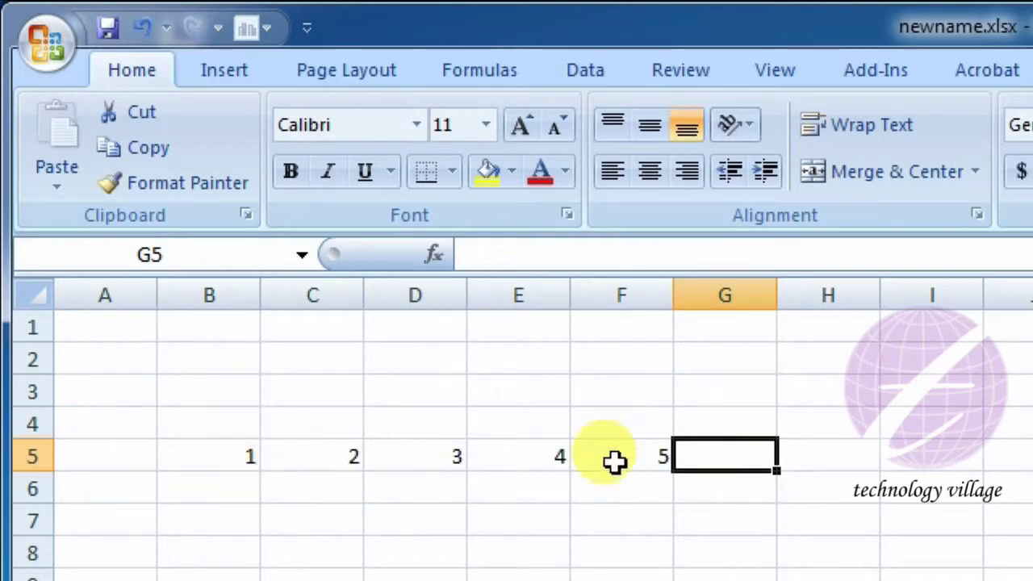
pyautogui.click(229, 456)
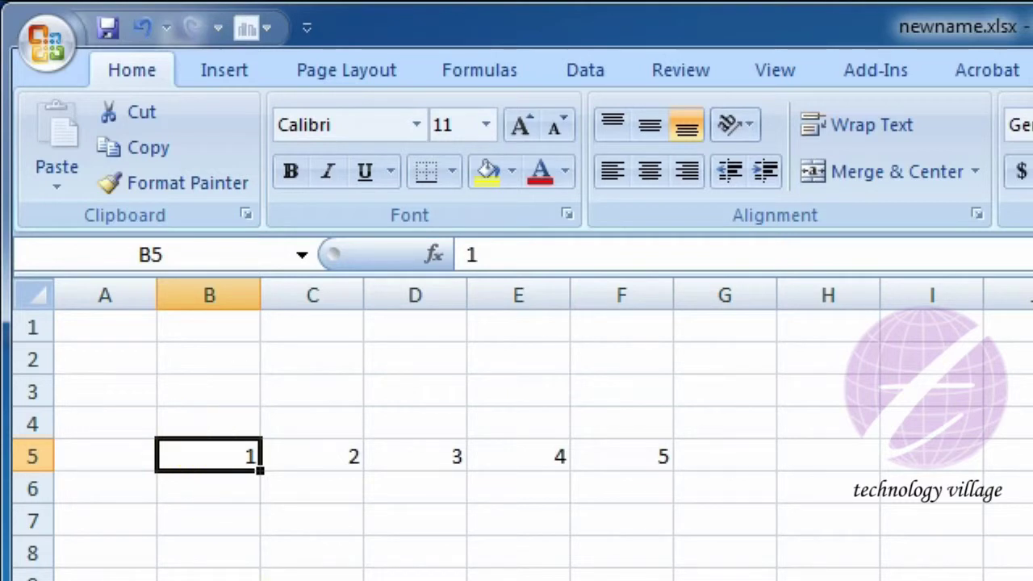
pyautogui.moveTo(229, 456); pyautogui.dragTo(524, 457)
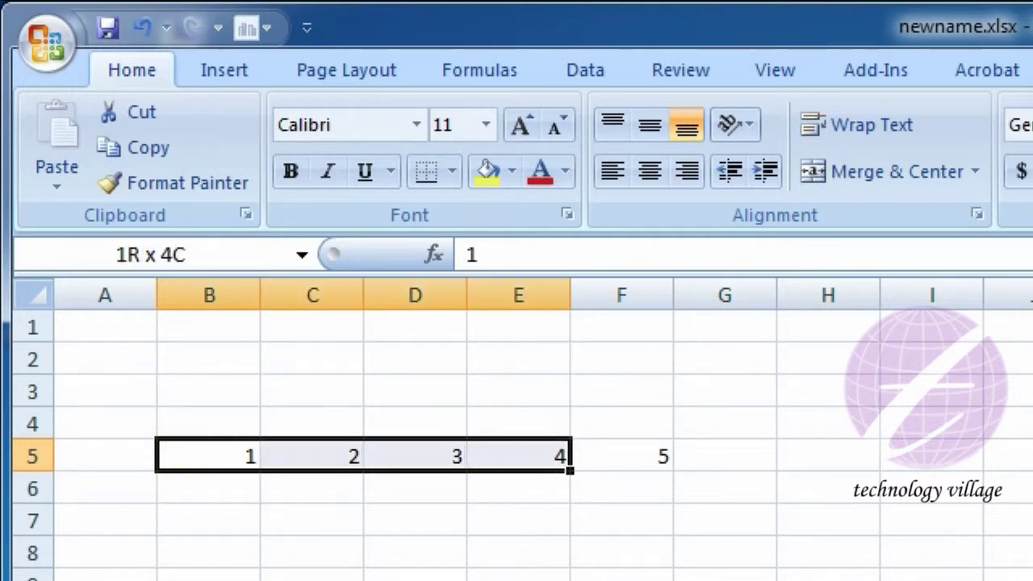
pyautogui.click(645, 459)
pyautogui.moveTo(645, 459); pyautogui.dragTo(241, 460)
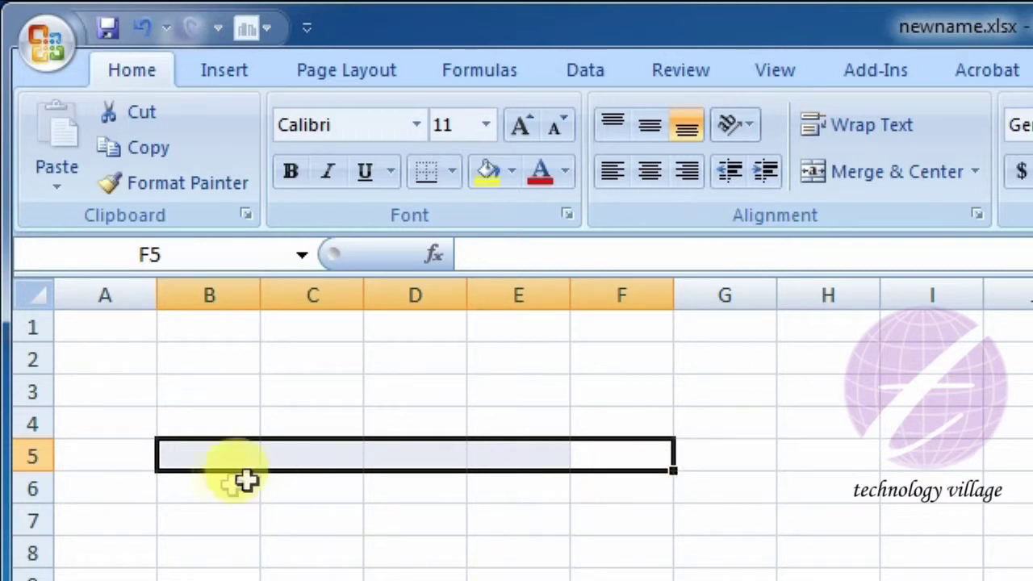
pyautogui.click(219, 462)
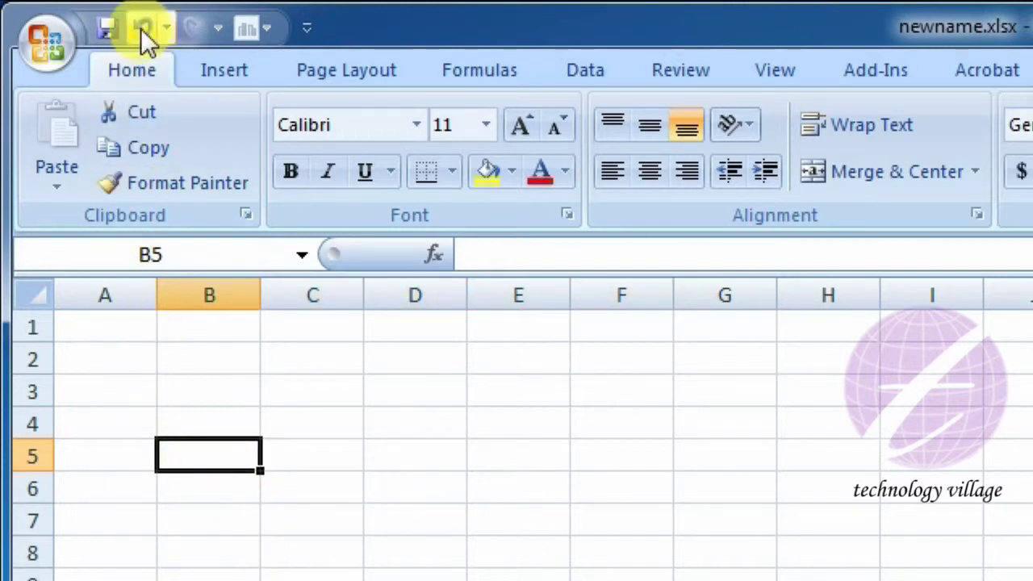
pyautogui.click(140, 28)
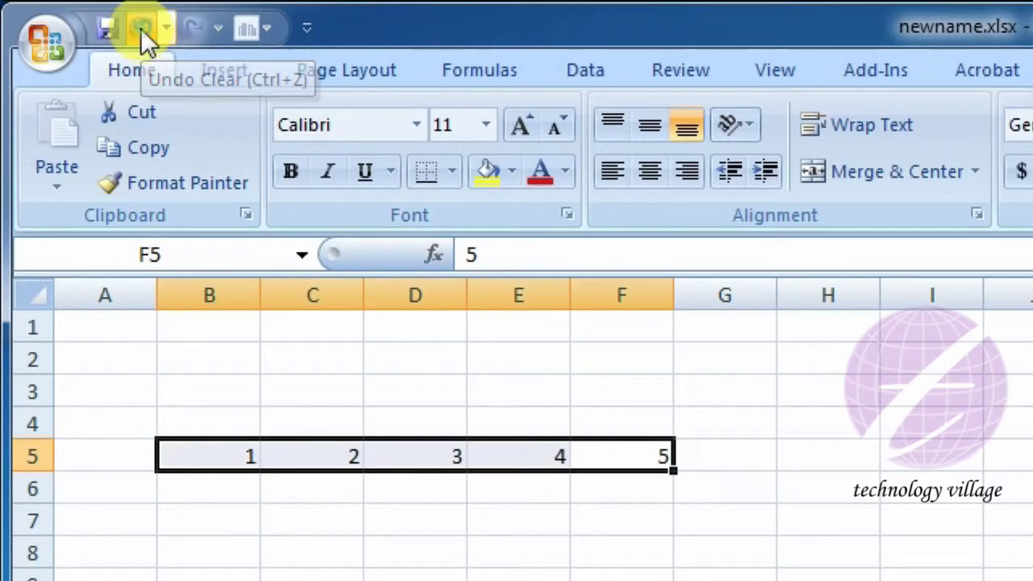